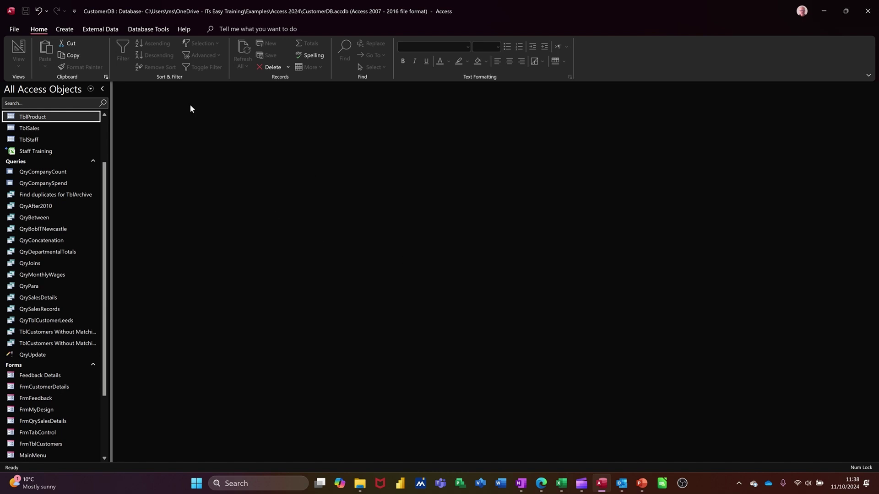
- Open the Navigation form layouts list on the Create ribbon
left_click(64, 29)
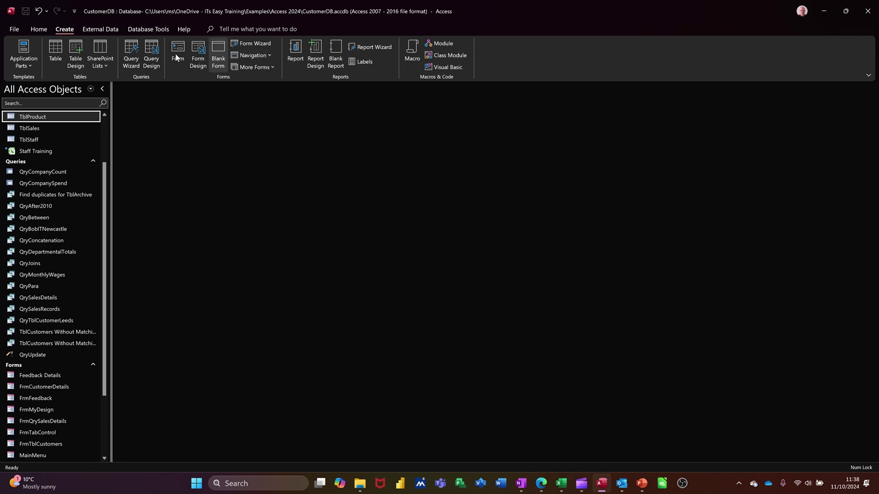
left_click(272, 55)
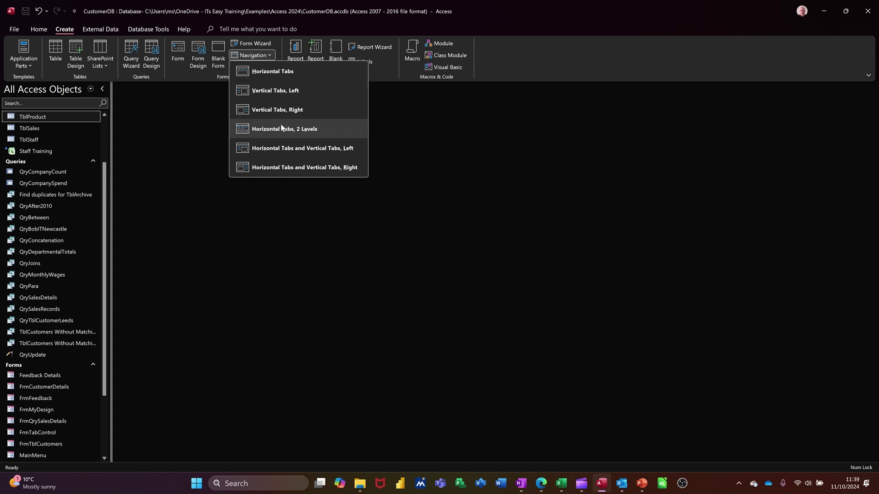
- Create a Horizontal Tabs navigation form with Feedback Details and FrmCustomerDetails tabs
left_click(275, 74)
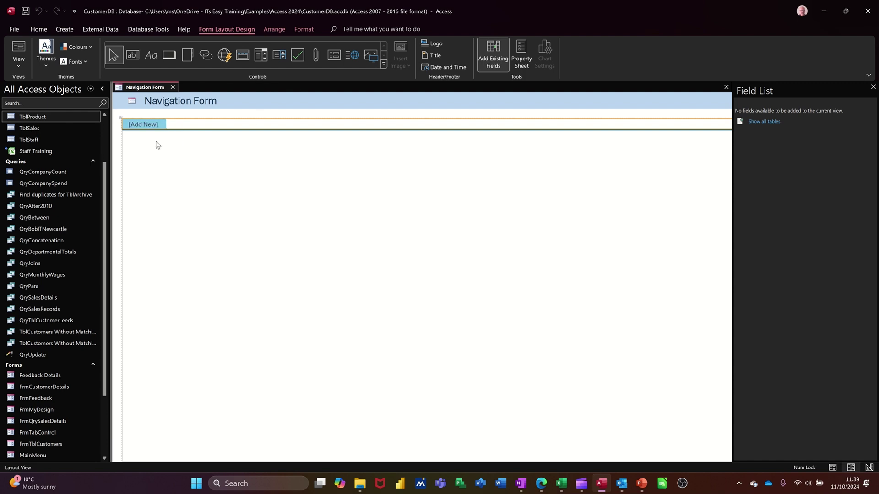
left_click(144, 127)
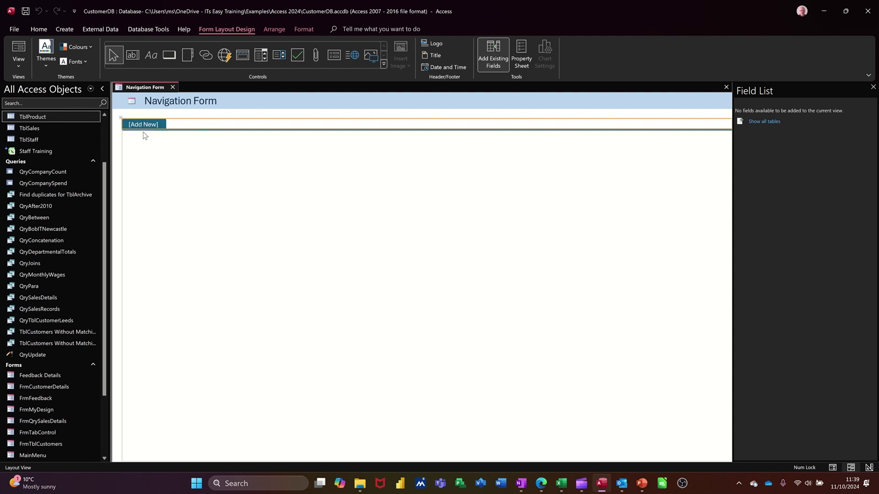
scroll(60, 276, "down", 3)
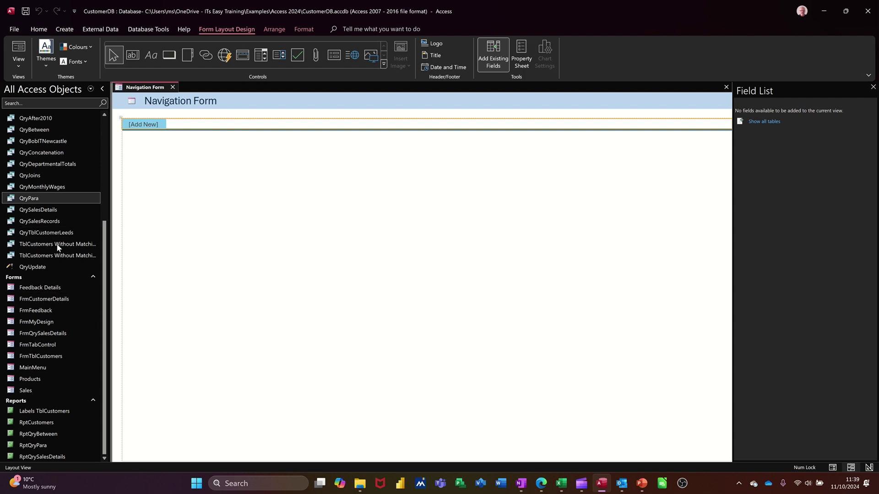
left_click_drag(35, 288, 134, 121)
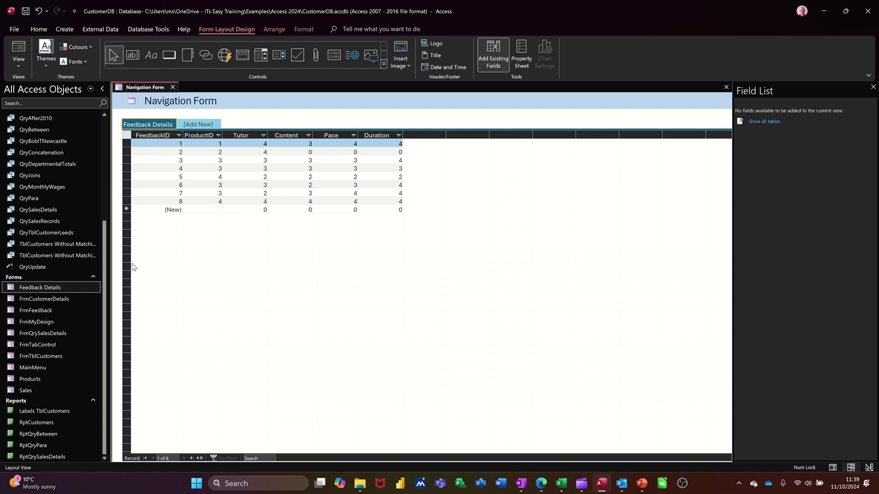
left_click_drag(51, 298, 183, 118)
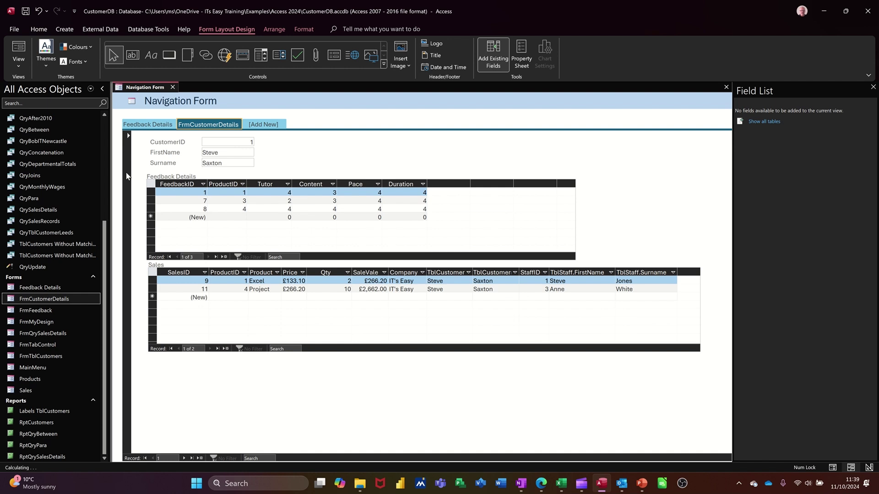
- Check the Feedback Details and FrmCustomerDetails tabs, then select the RptCustomers report
left_click(155, 127)
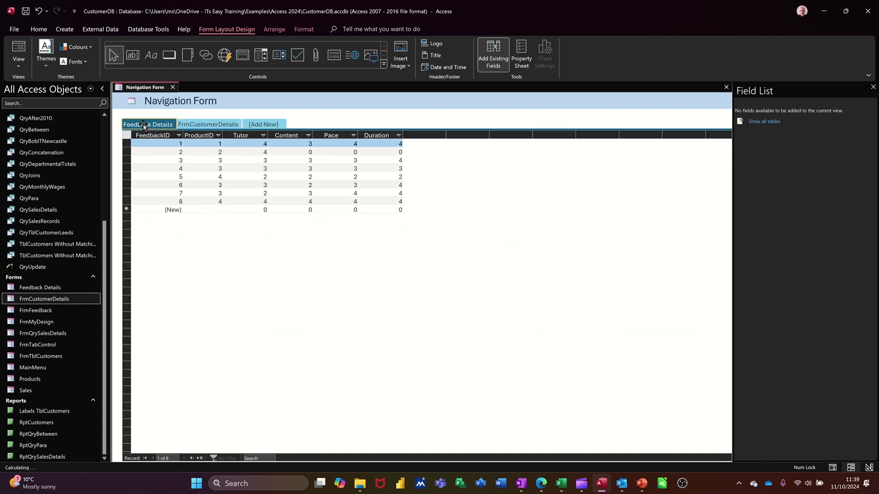
left_click(201, 124)
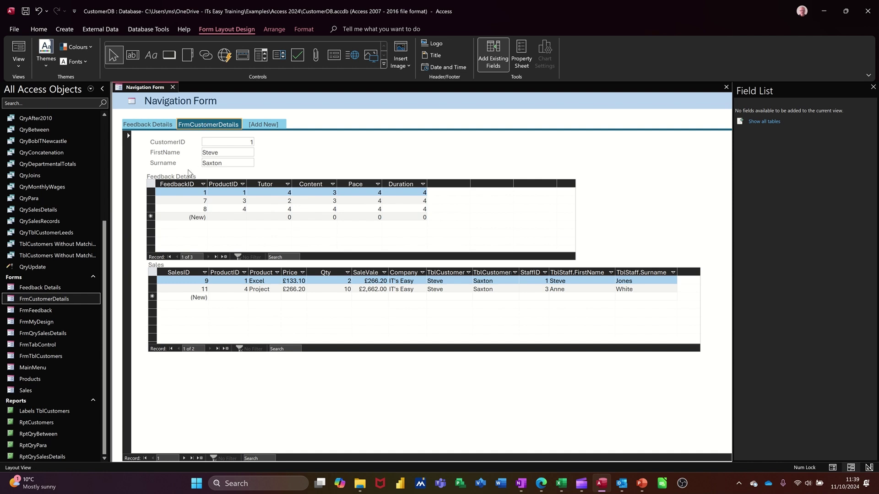
left_click(37, 424)
- Add RptCustomers and RptQryBetween as report tabs, accepting both date prompts, and check the tabs
left_click_drag(38, 424, 249, 124)
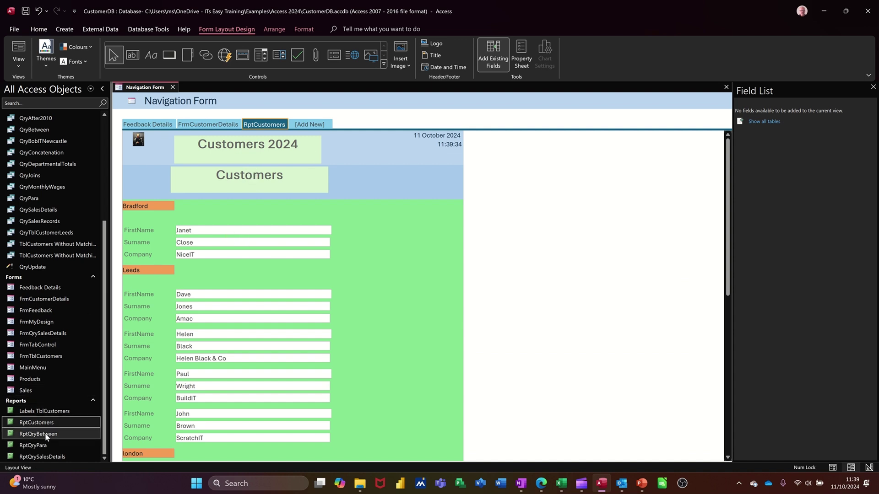
left_click_drag(45, 434, 315, 122)
left_click(421, 180)
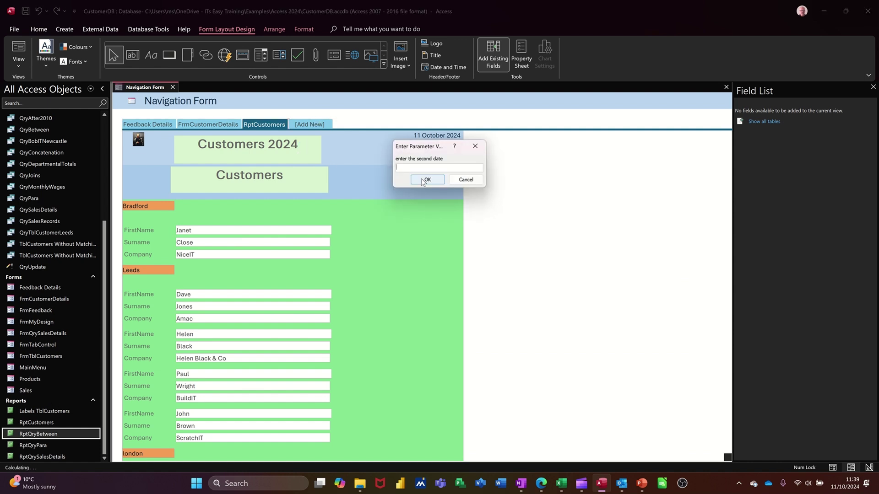
left_click(421, 181)
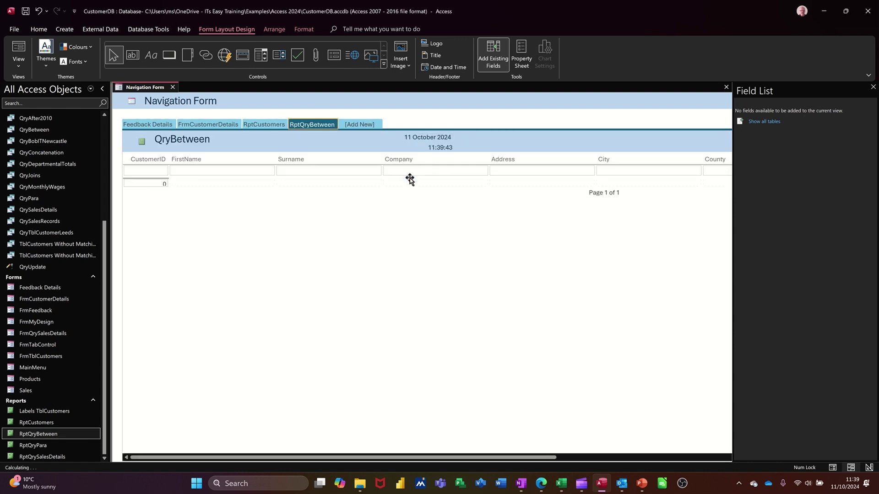
left_click(265, 125)
left_click(219, 125)
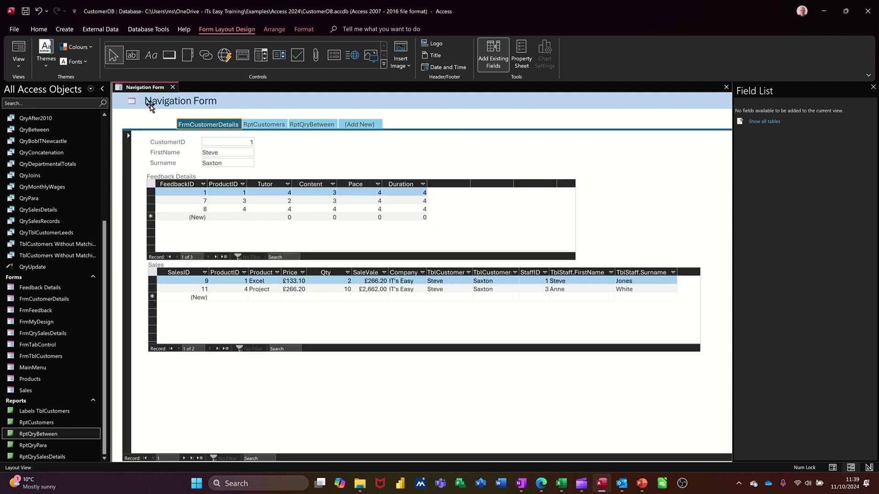
- Switch to Form View and try the Feedback Details, RptCustomers and RptQryBetween tabs
left_click(19, 67)
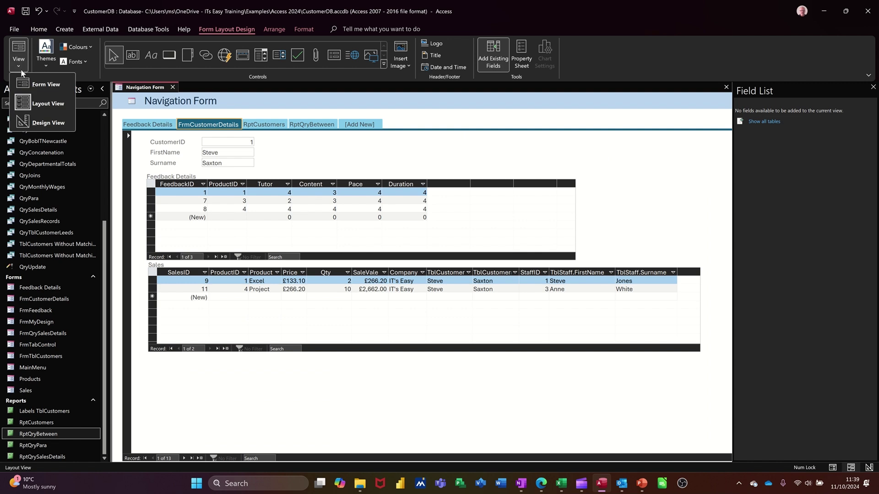
left_click(38, 85)
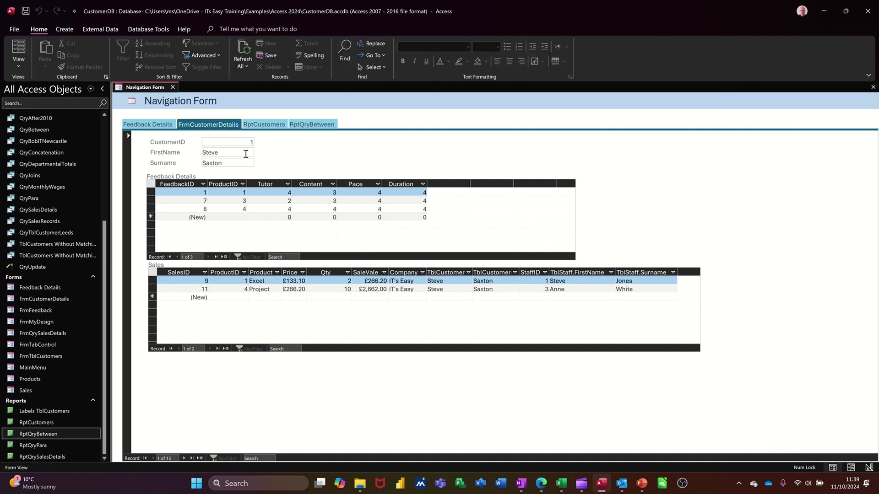
left_click(157, 127)
left_click(256, 126)
left_click(313, 126)
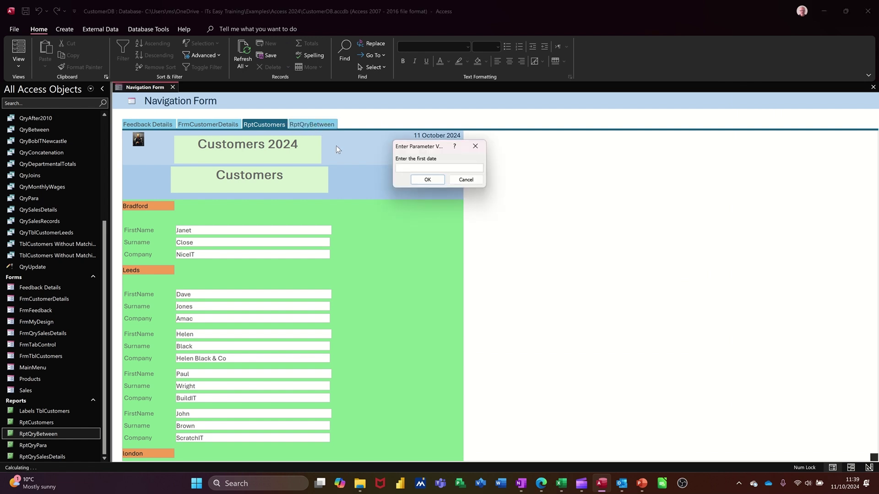
- Cancel the date prompt and close the navigation form without saving
left_click(466, 181)
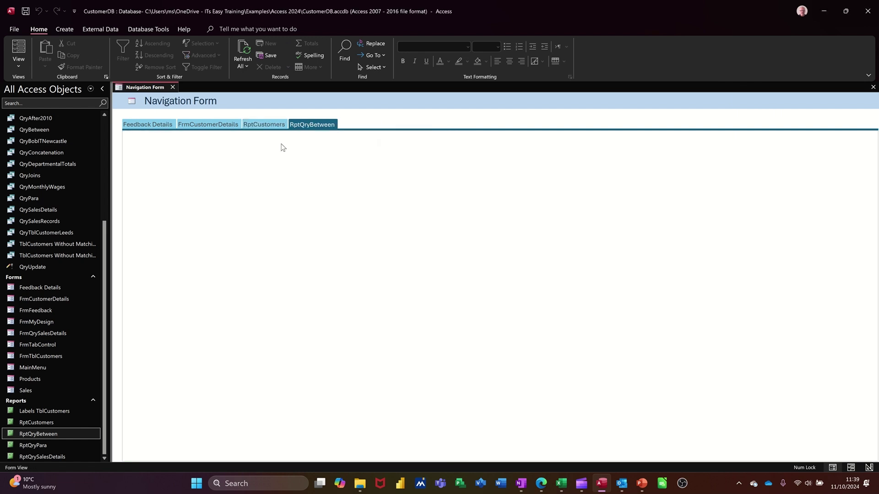
left_click(173, 87)
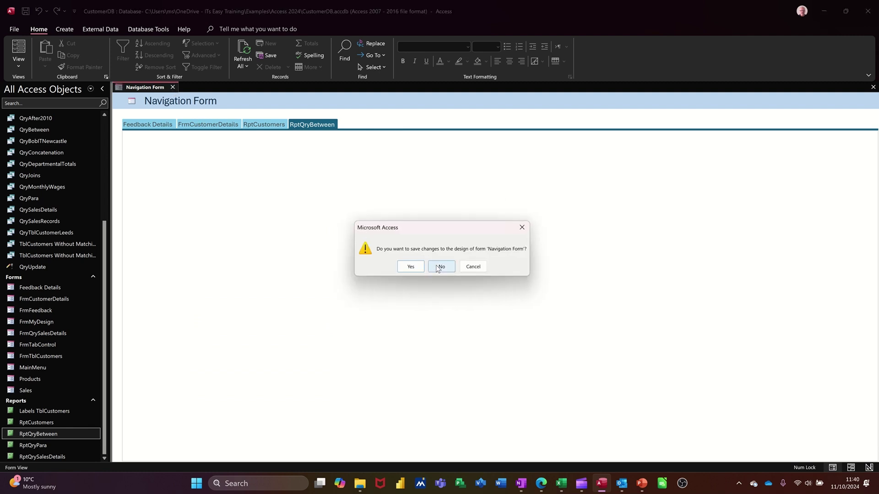
left_click(439, 267)
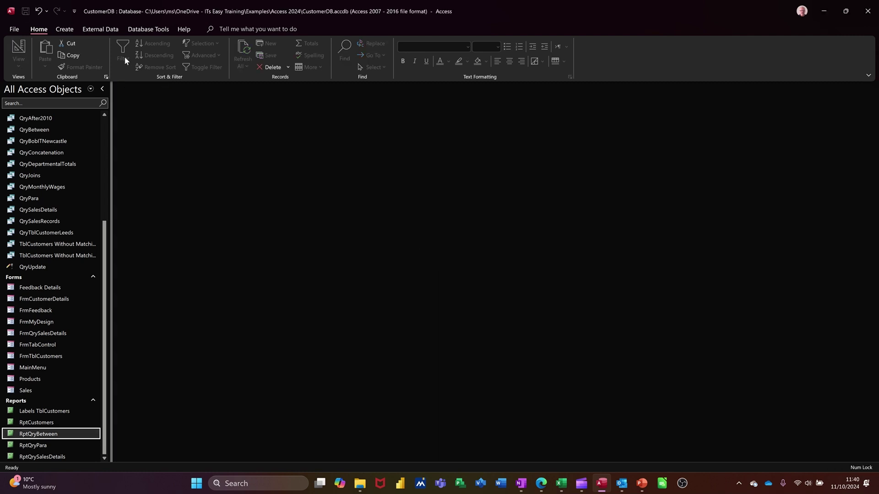
- Create a new navigation form using the Horizontal Tabs and Vertical Tabs, Left layout
left_click(73, 30)
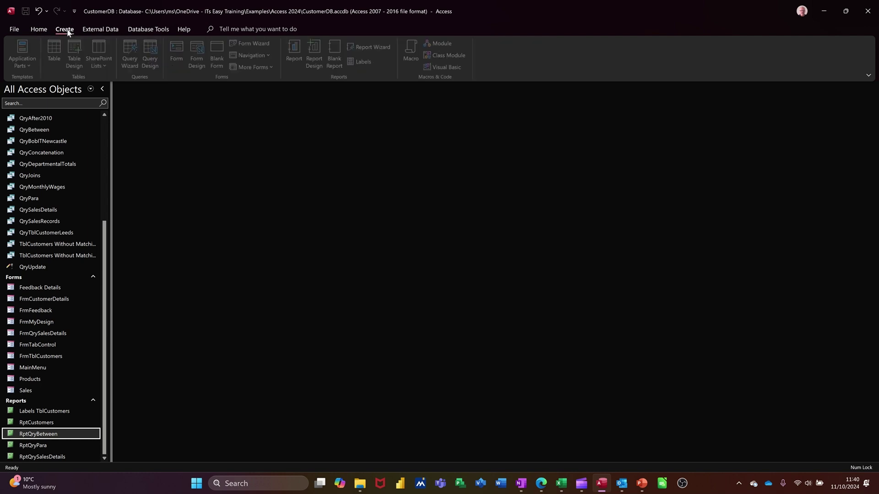
left_click(270, 56)
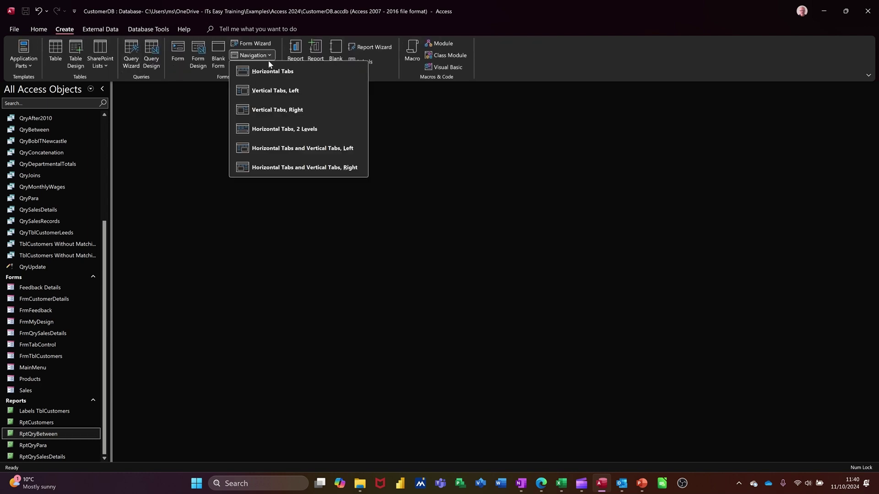
left_click(272, 149)
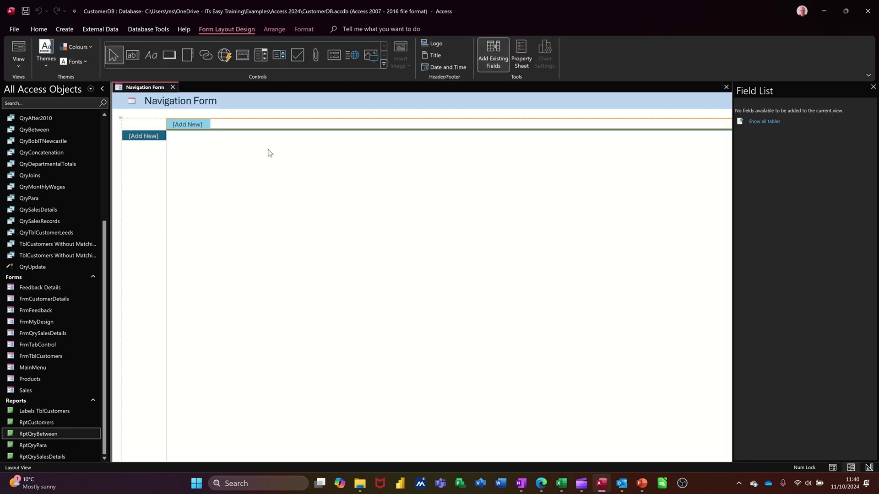
left_click(184, 124)
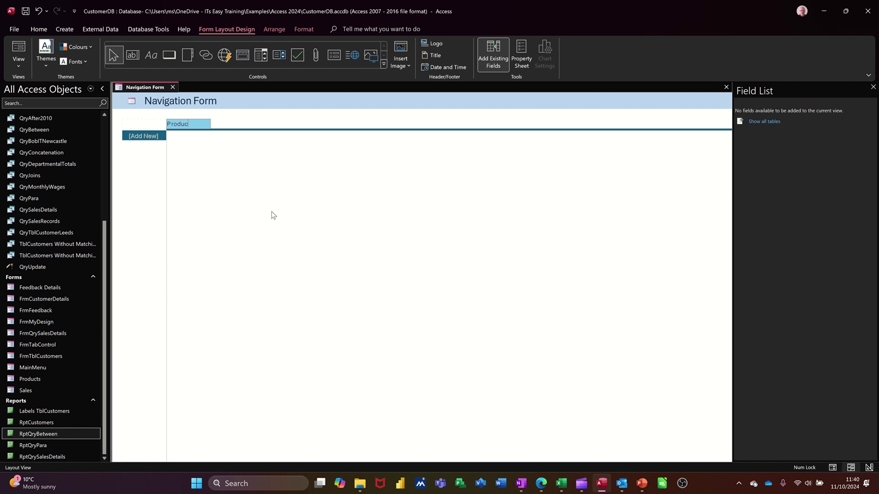
key("Return")
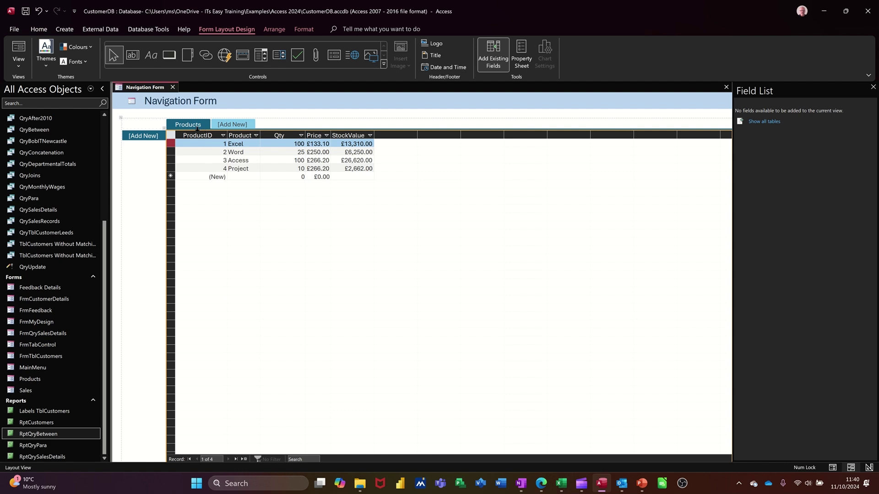
left_click(210, 140)
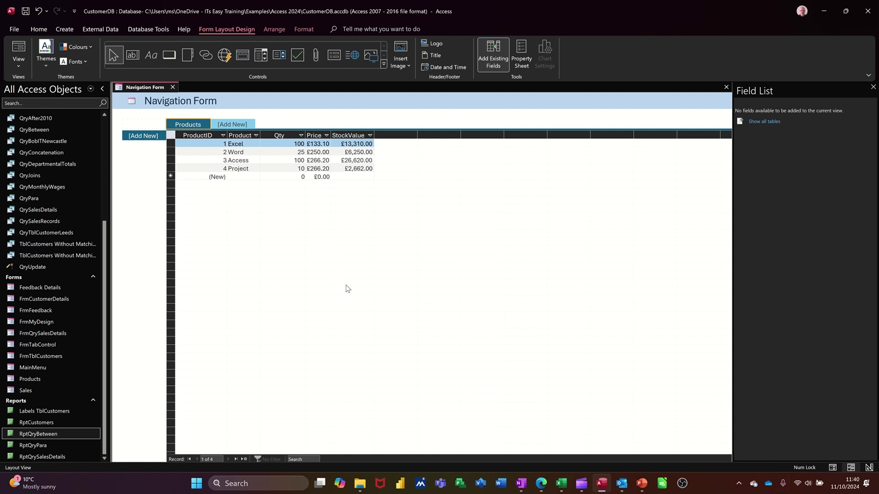
key("ctrl+z")
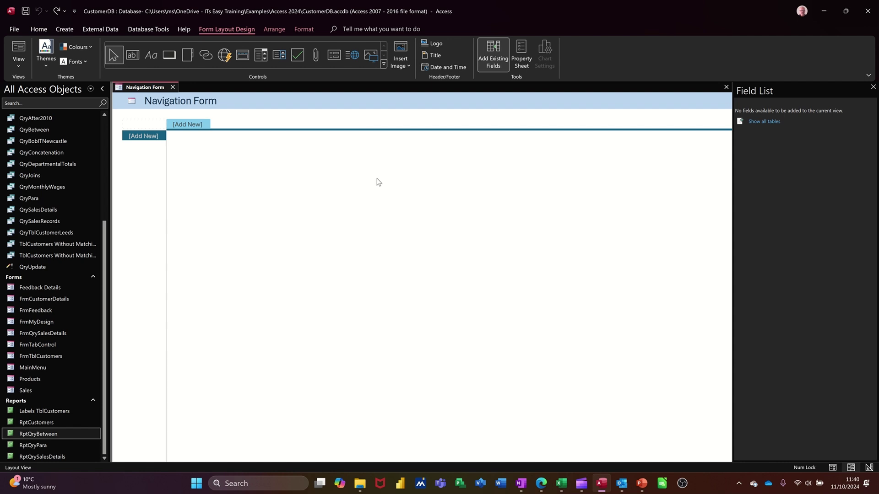
- Caption the first top tab 'Product'
left_click(196, 125)
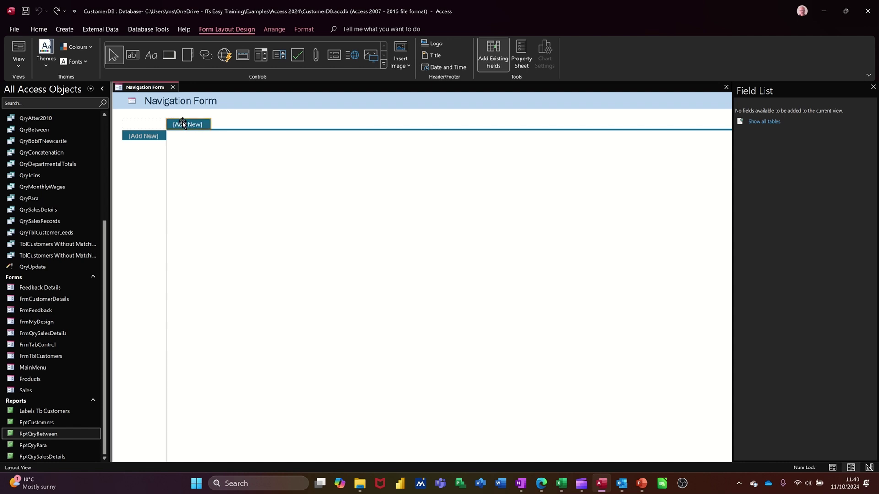
left_click(192, 127)
key("Escape")
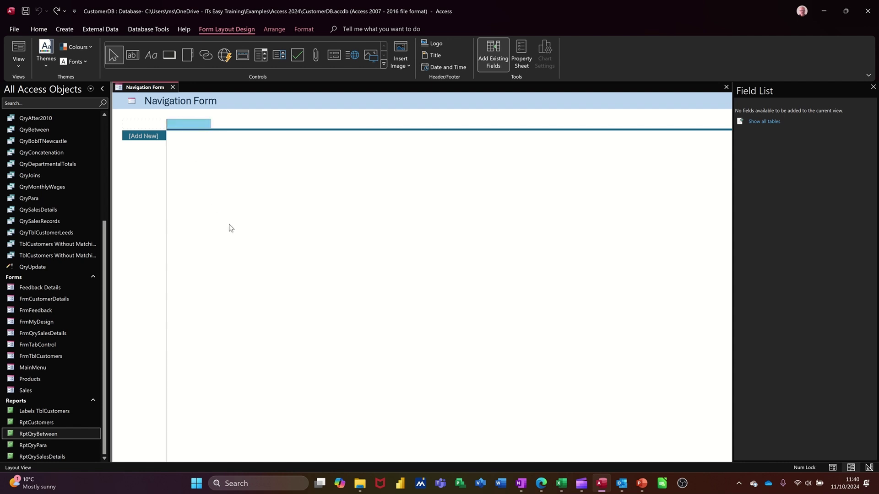
type("Product")
key("Return")
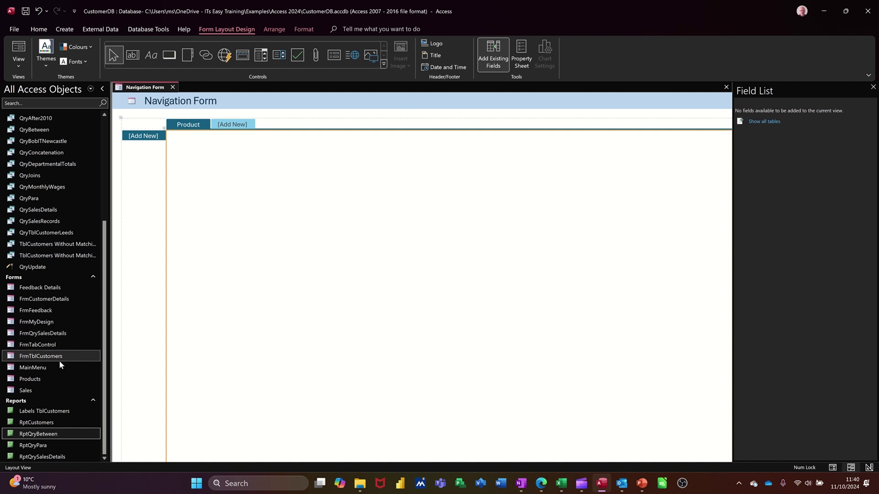
- Add the Products and Sales forms as vertical tabs under Product and begin a second top tab
left_click_drag(51, 379, 134, 137)
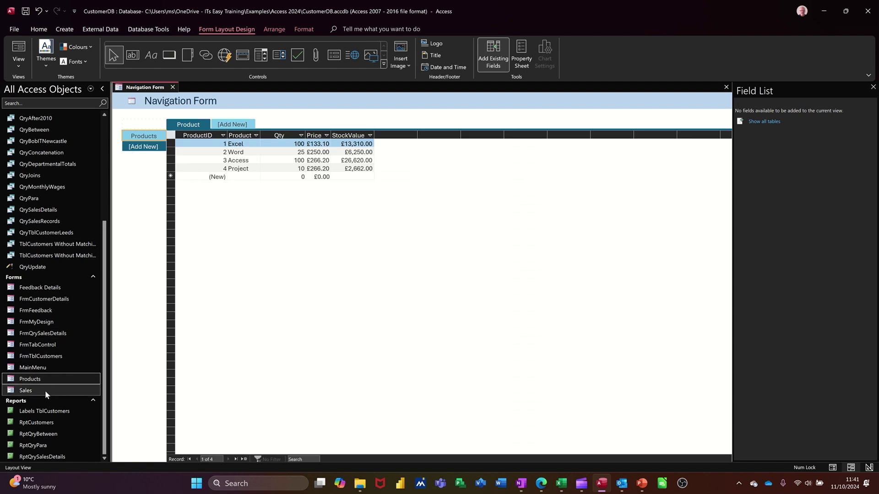
left_click_drag(45, 390, 143, 142)
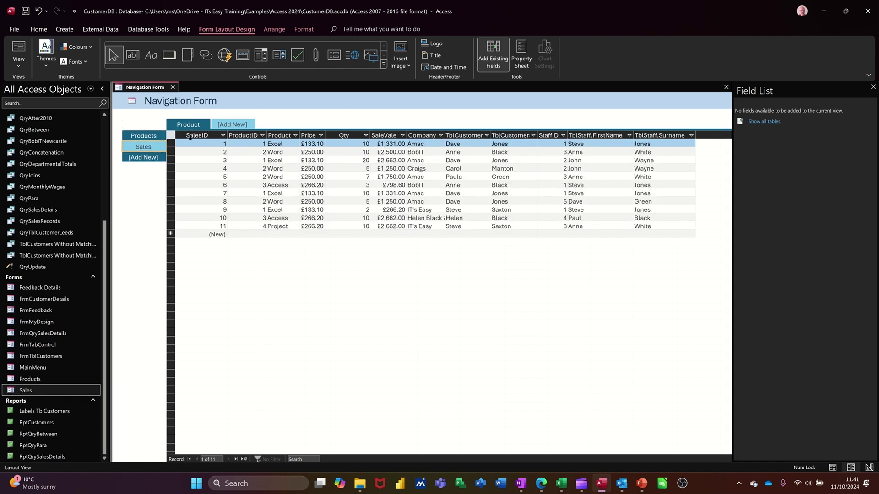
left_click(232, 123)
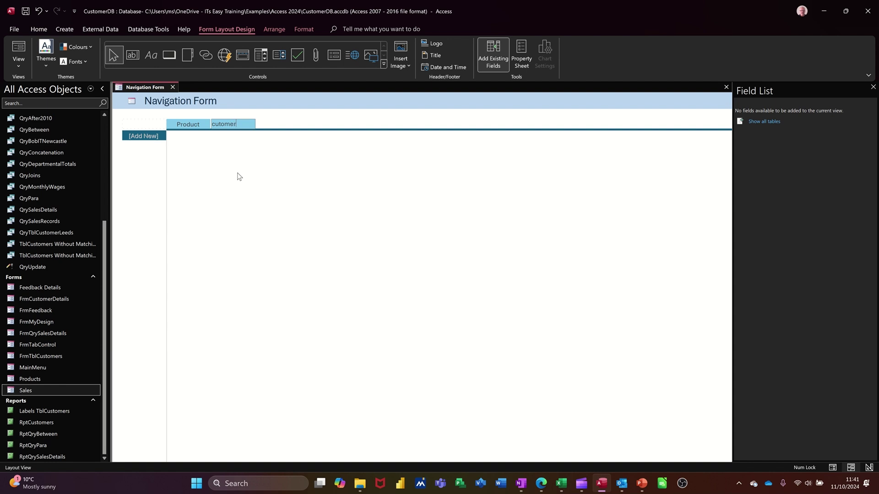
- Confirm the second top tab as 'cutomer' and switch between Product and cutomer
key("Return")
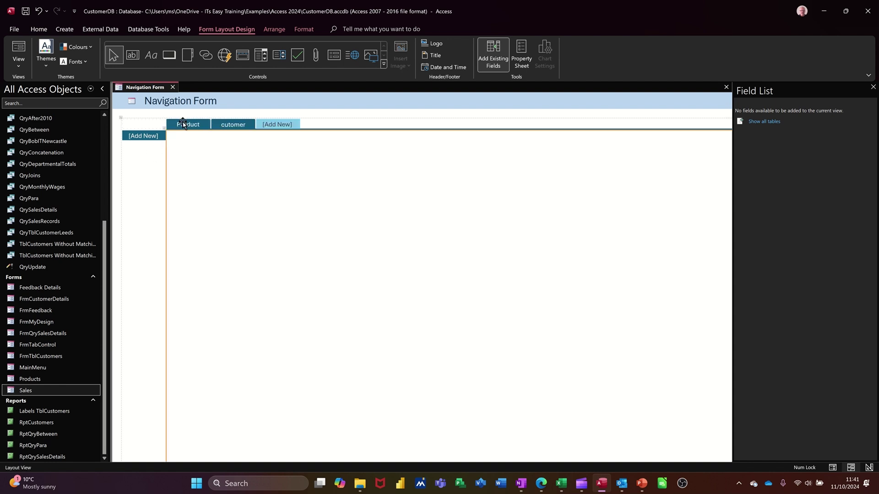
left_click(183, 124)
left_click(231, 124)
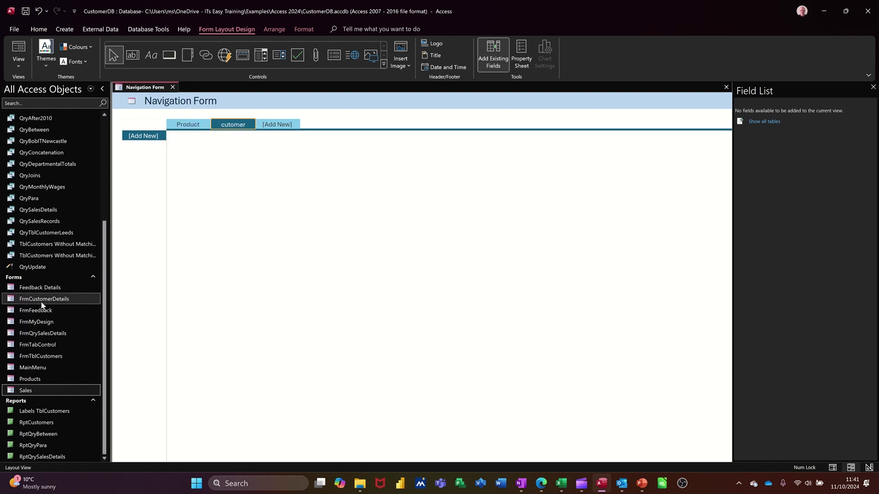
- Add FrmCustomerDetails and FrmMyDesign as side tabs under cutomer and begin a third top tab
left_click_drag(42, 302, 126, 133)
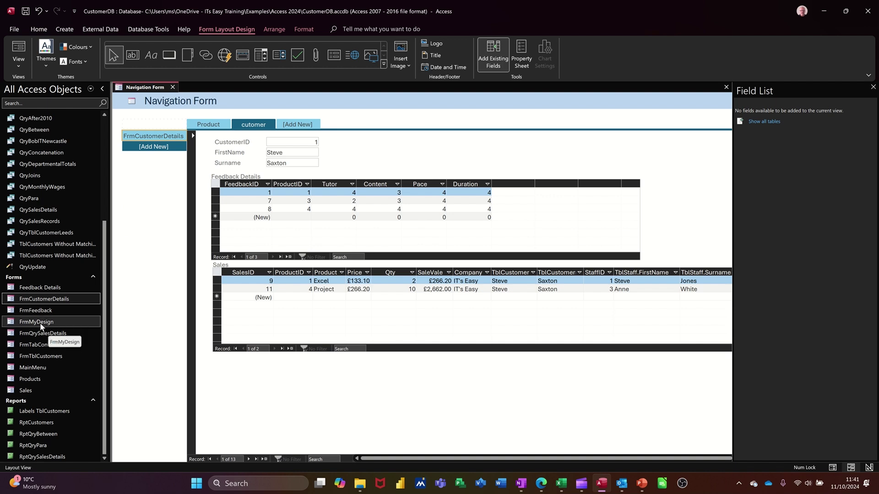
left_click_drag(40, 326, 149, 148)
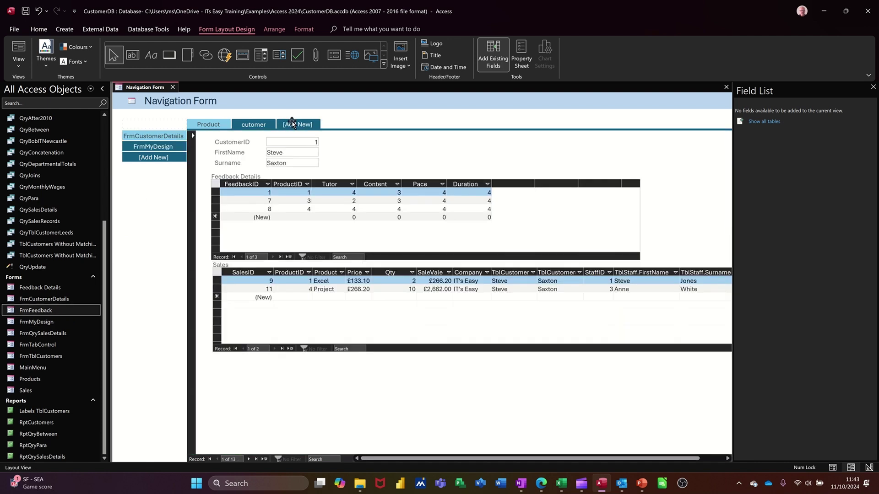
left_click(292, 124)
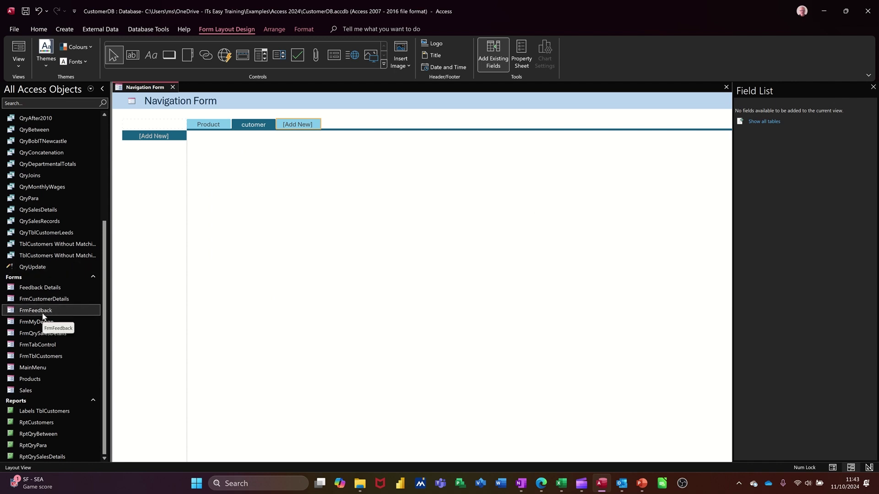
- Add FrmFeedback as a third top tab with a Products side tab, and view both
left_click_drag(46, 315, 296, 133)
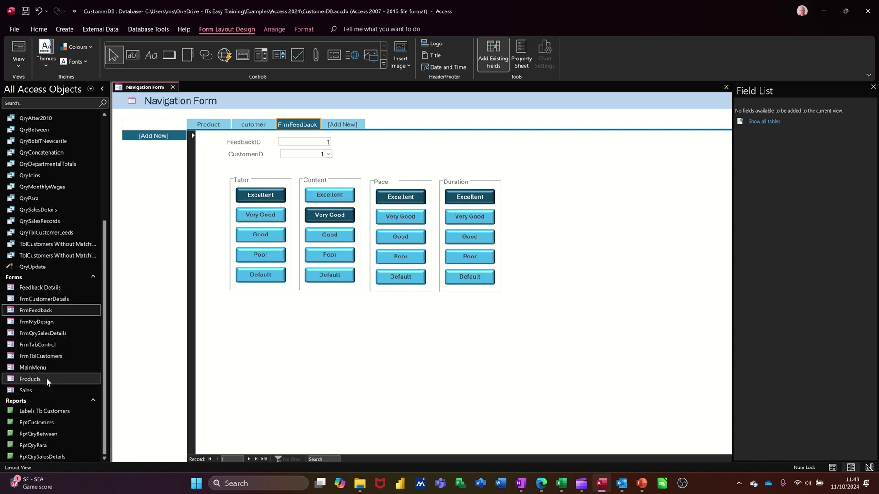
left_click_drag(45, 378, 153, 142)
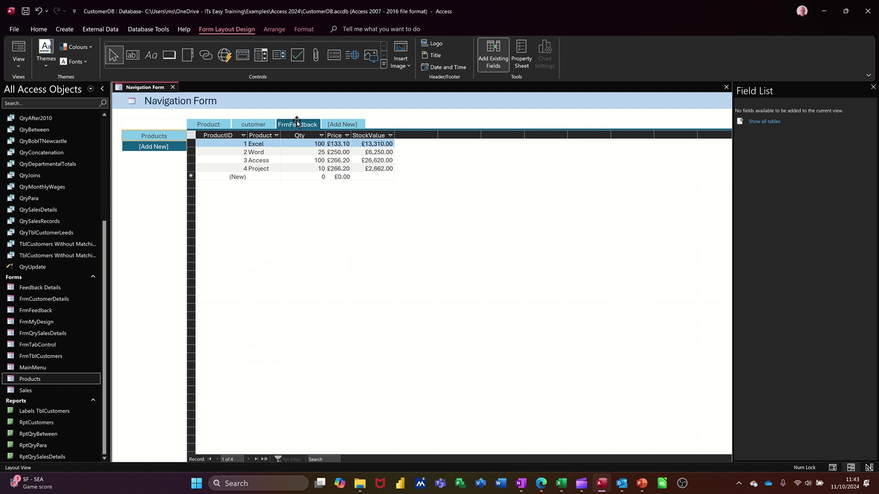
left_click(297, 125)
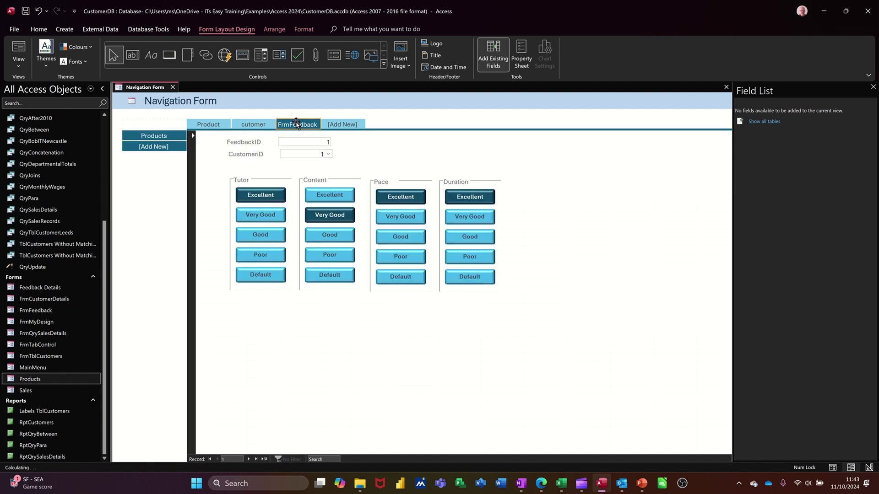
left_click(156, 136)
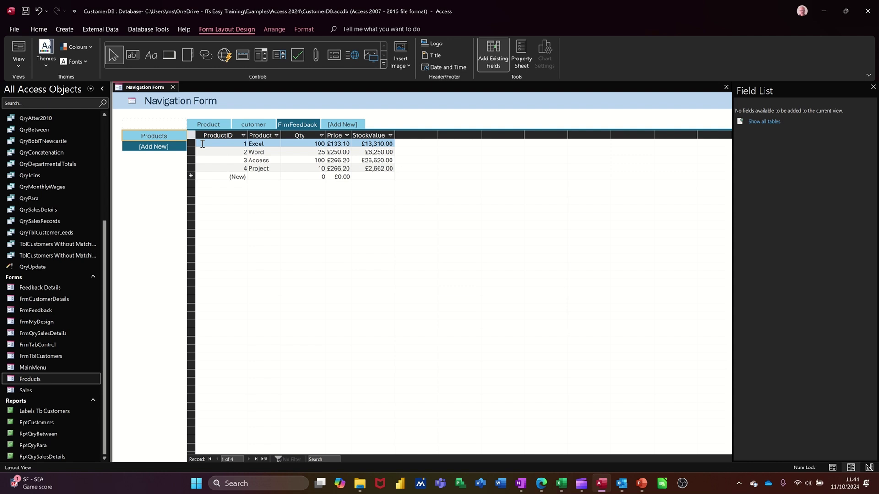
- Test the FrmFeedback, cutomer and Product tabs by switching between them
left_click(297, 125)
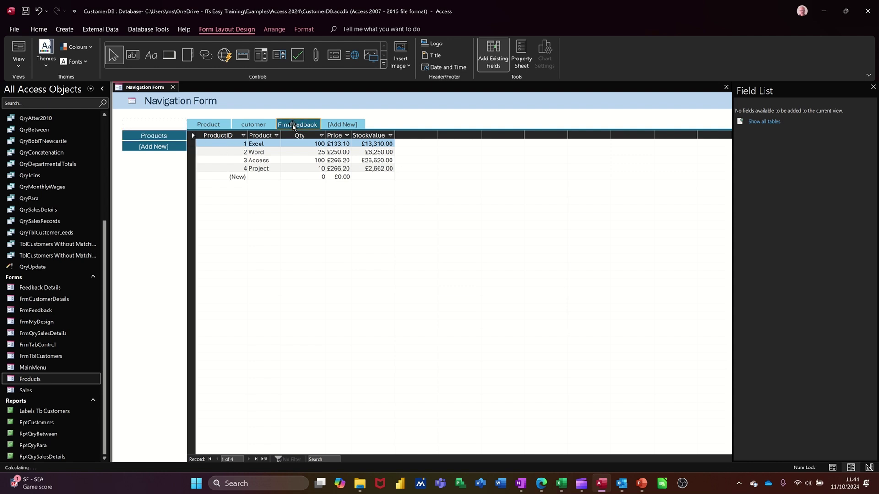
left_click(254, 125)
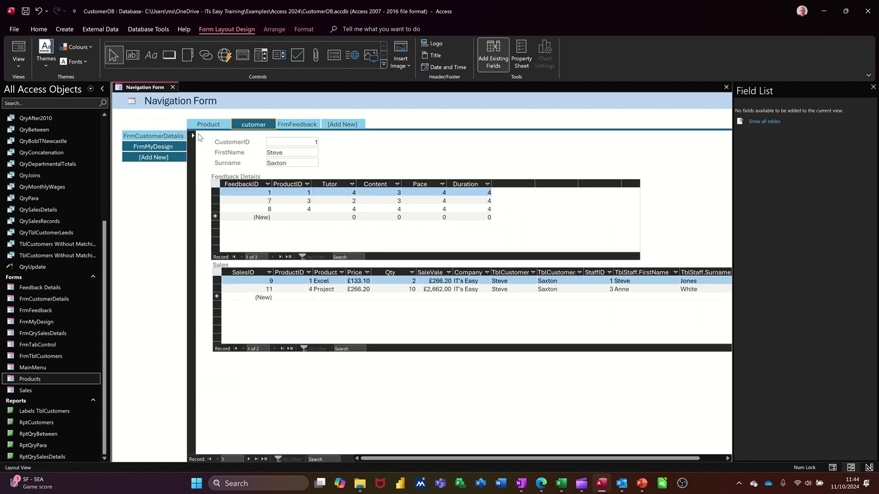
left_click(212, 126)
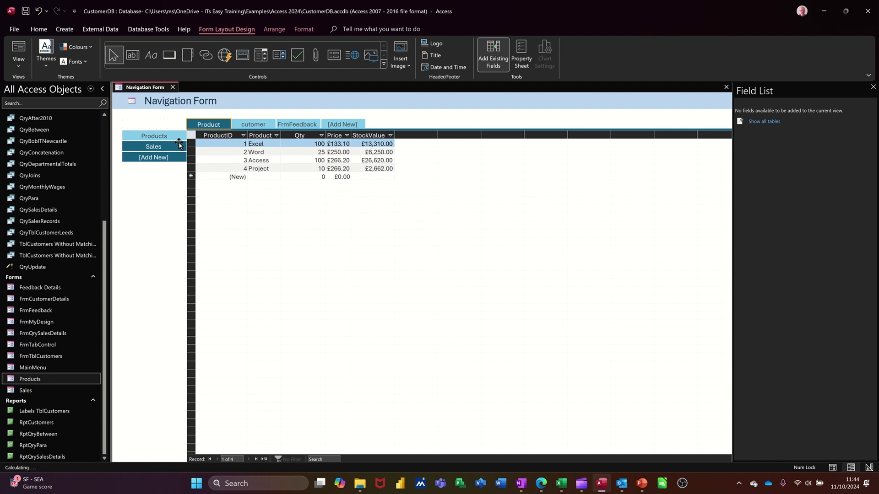
left_click(305, 126)
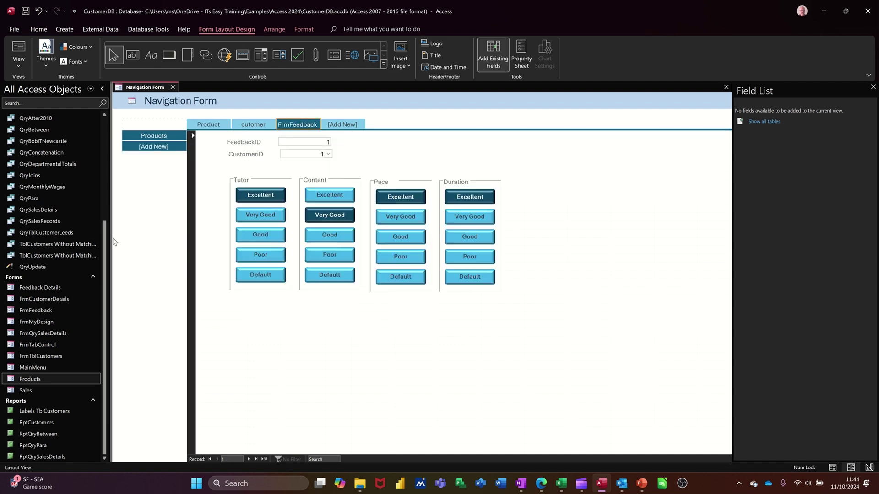
- Add RptCustomers and RptQryPara as vertical side tabs, leaving the city prompt blank
left_click_drag(48, 425, 155, 146)
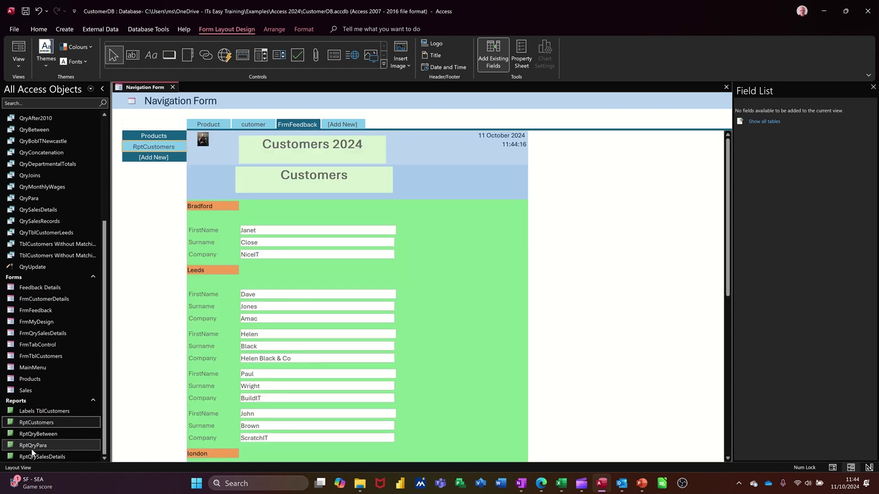
left_click_drag(33, 446, 154, 160)
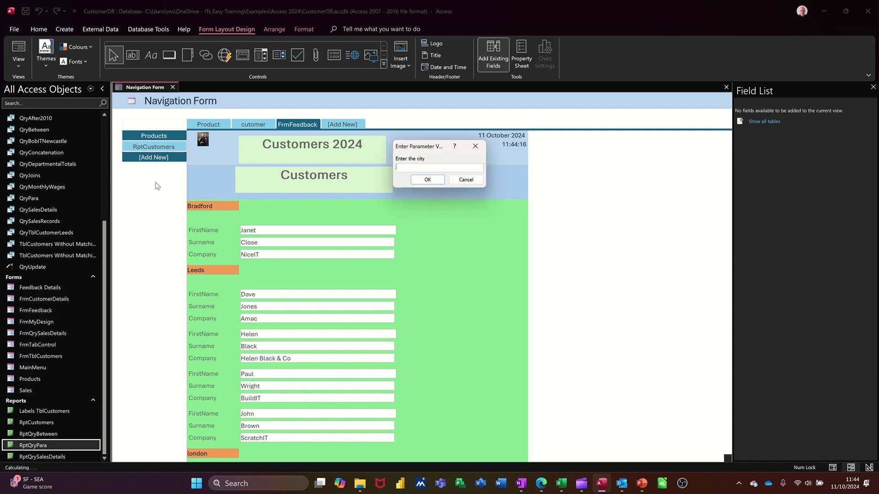
left_click(414, 181)
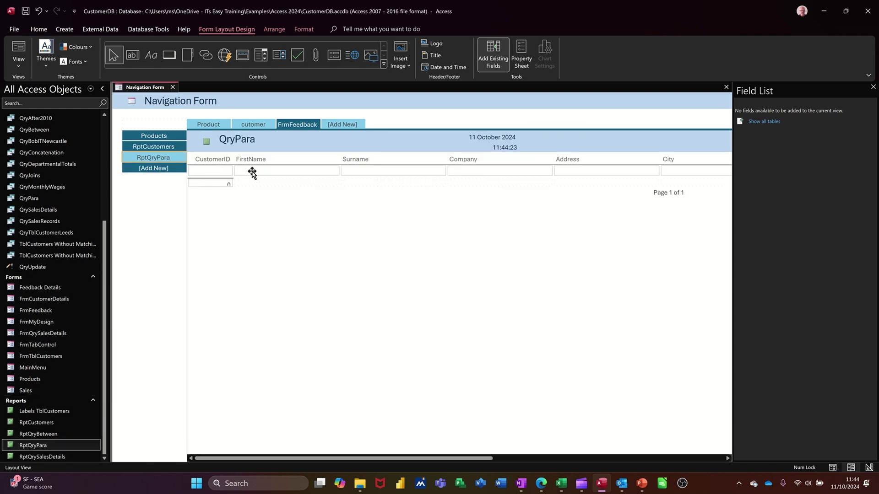
- Check the Customers report and Products datasheet side tabs, then return to the Product tab
left_click(165, 148)
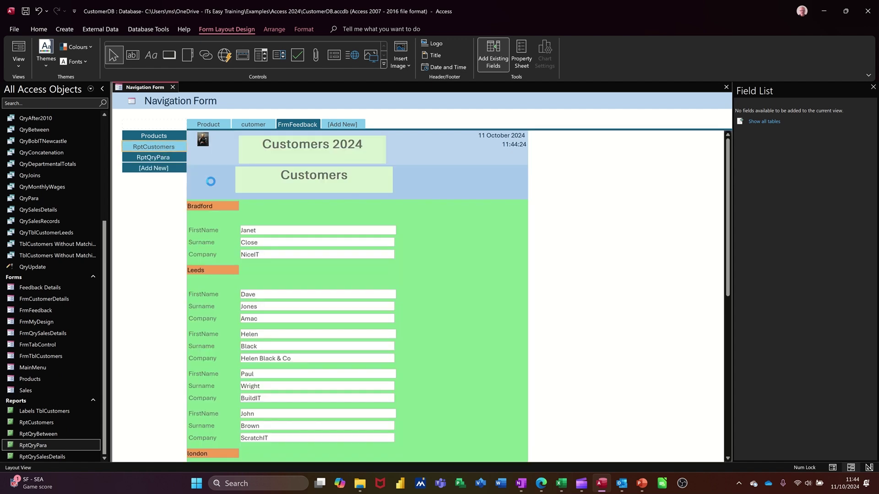
left_click(154, 137)
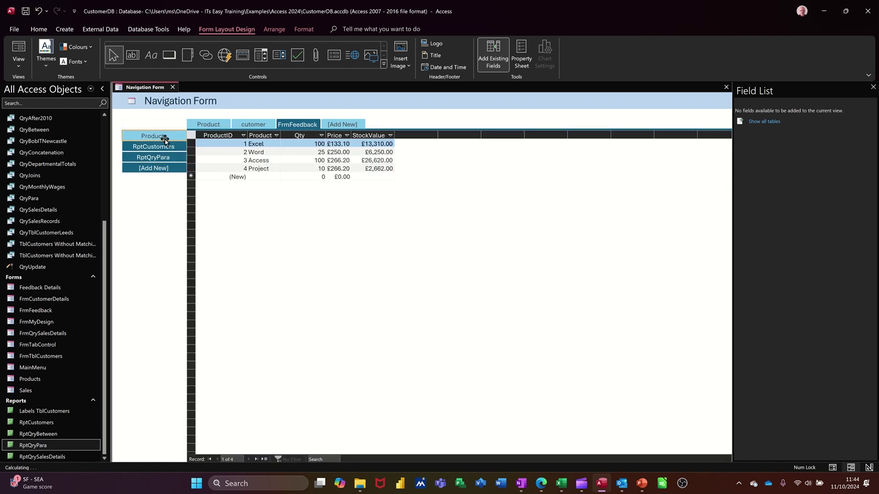
left_click(207, 125)
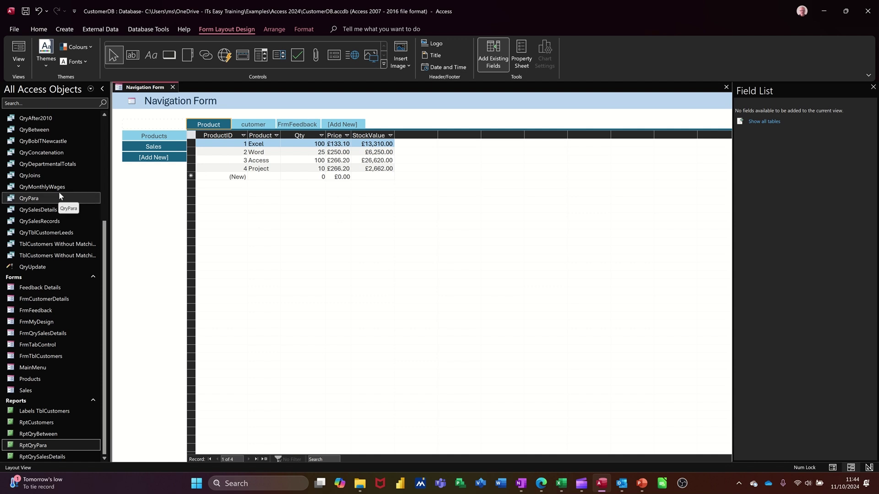
- Place the TblProduct and TblCustomers datasheets on the form above the navigation tabs
scroll(61, 195, "up", 5)
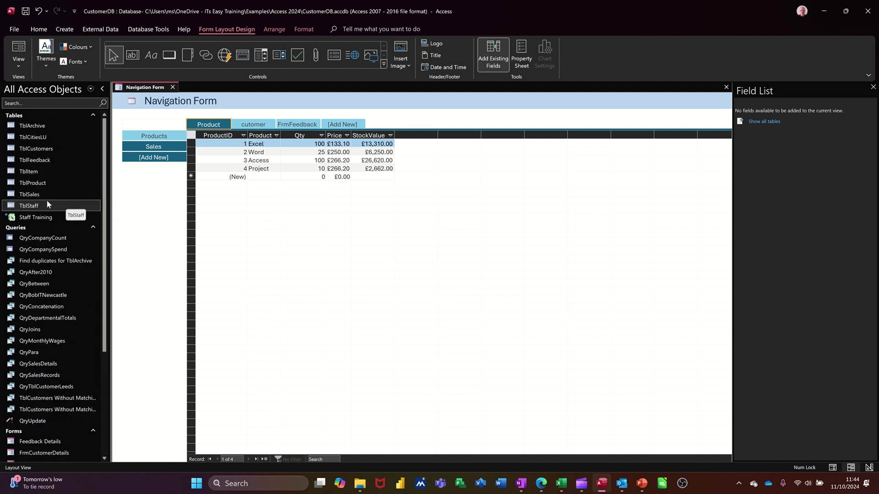
left_click(42, 182)
left_click_drag(52, 180, 313, 116)
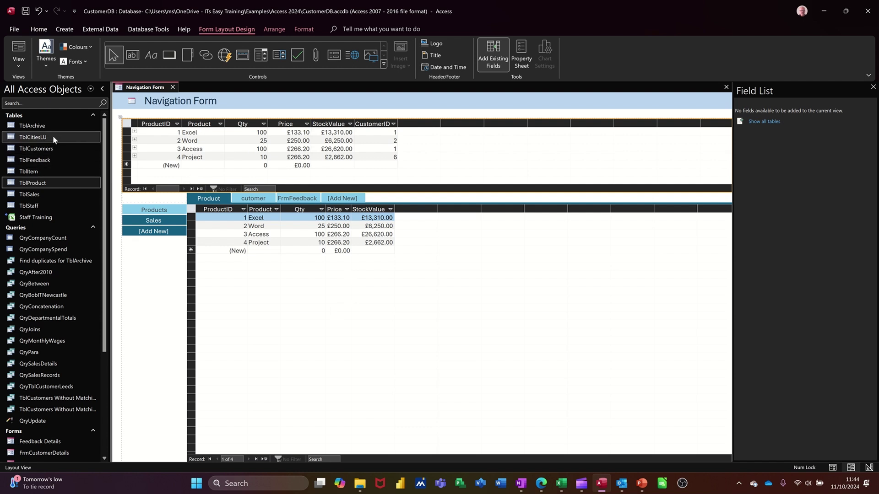
left_click_drag(50, 149, 327, 193)
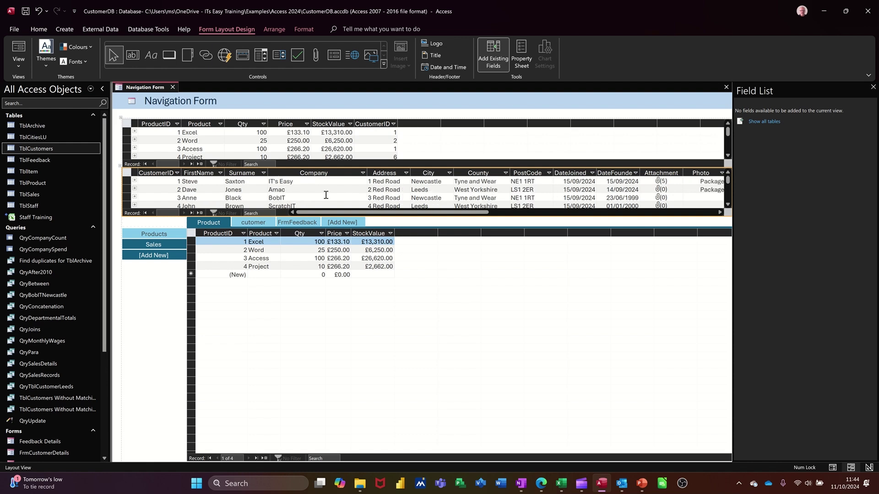
- On the cutomer tab, select the third customer's Company and FirstName values
left_click(327, 192)
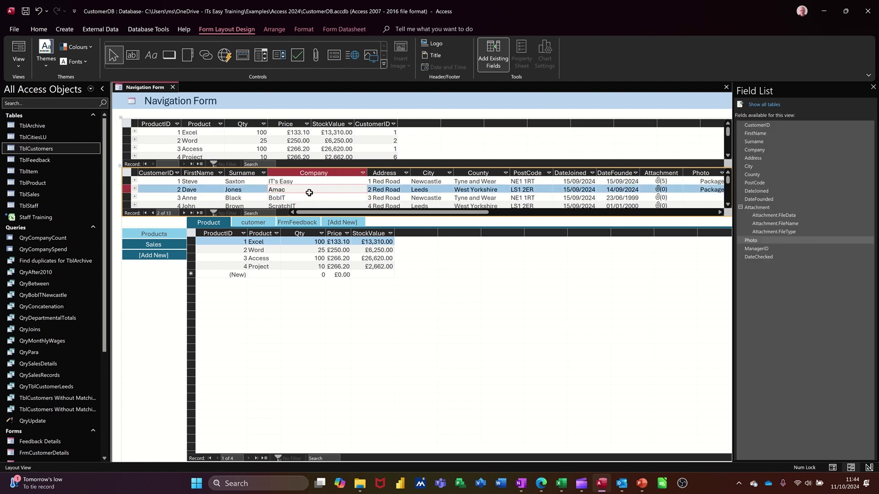
left_click(253, 222)
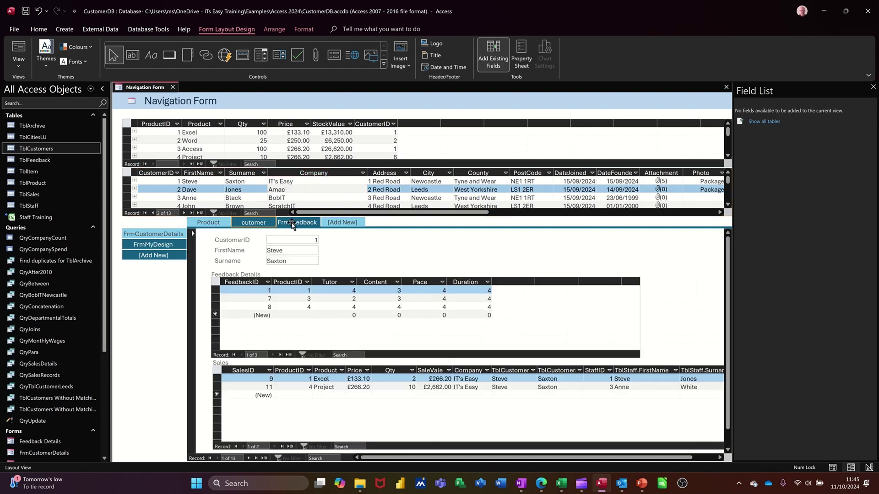
left_click(304, 198)
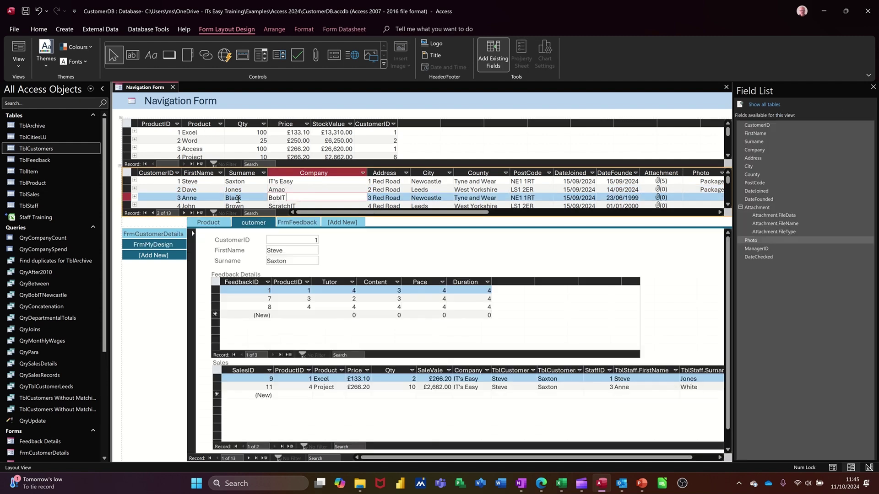
left_click(209, 197)
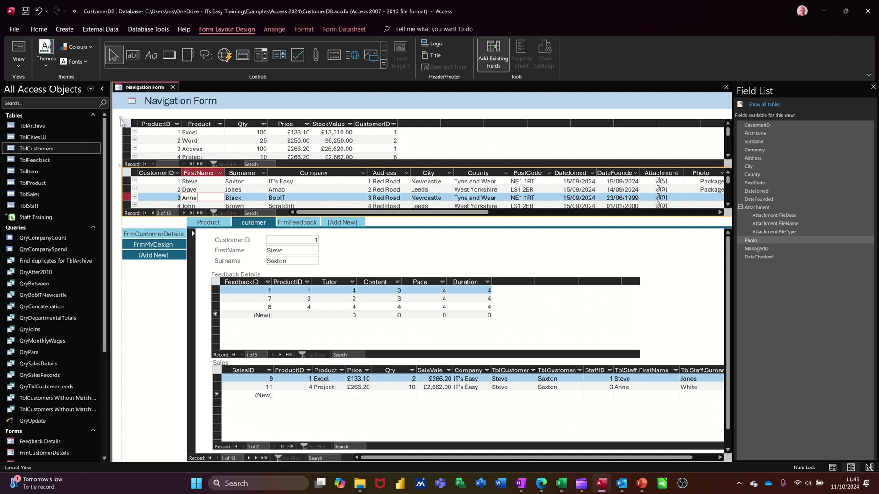
- Undo adding the TblProduct and TblCustomers datasheets to the navigation form
key("ctrl+z")
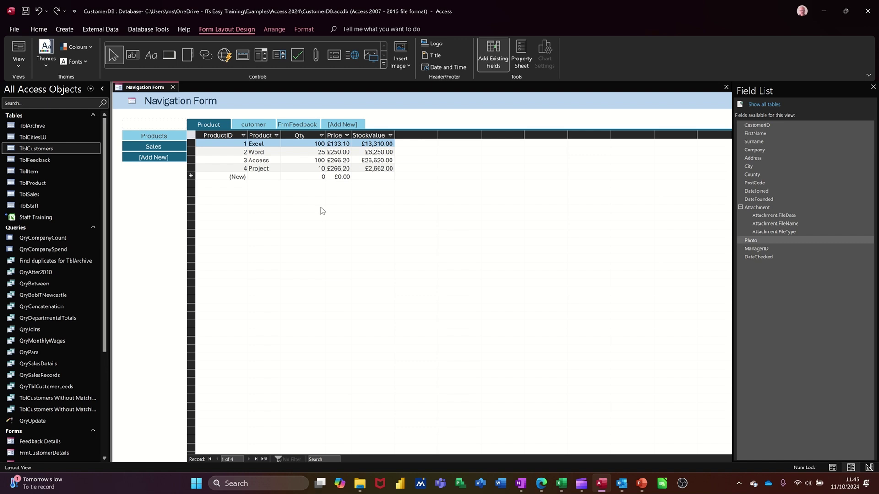
scroll(78, 307, "down", 3)
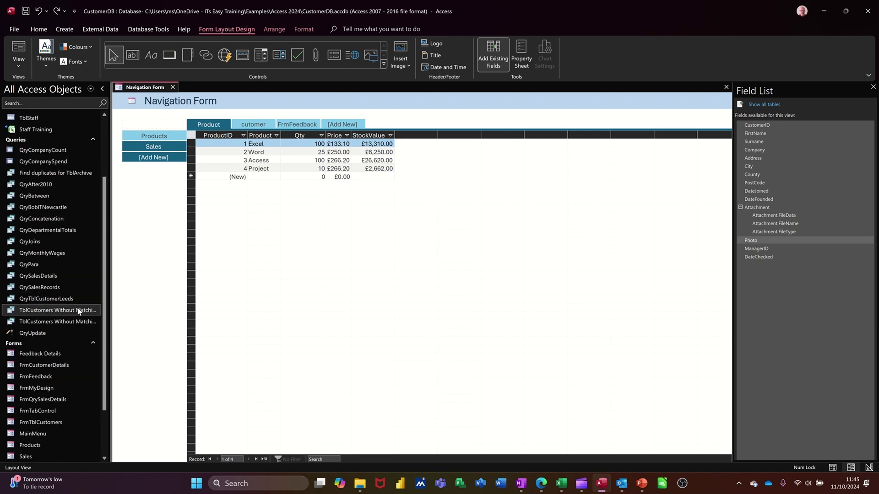
scroll(73, 321, "down", 2)
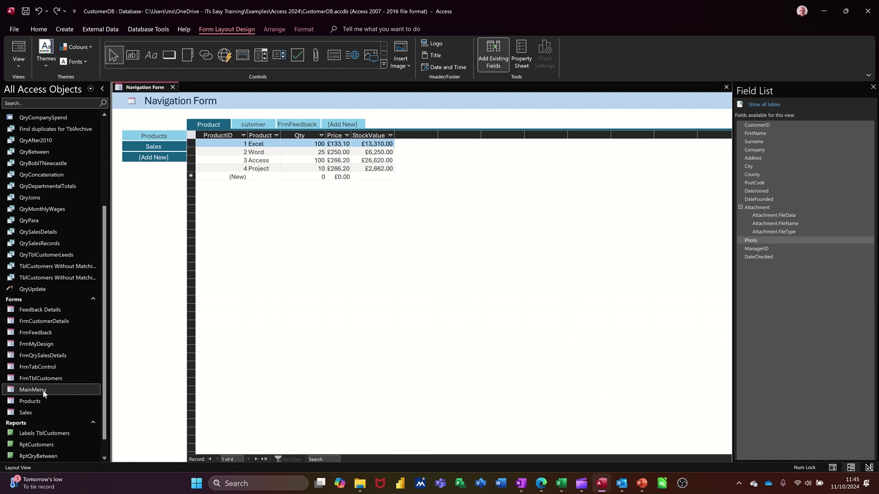
left_click(42, 392)
double_click(42, 392)
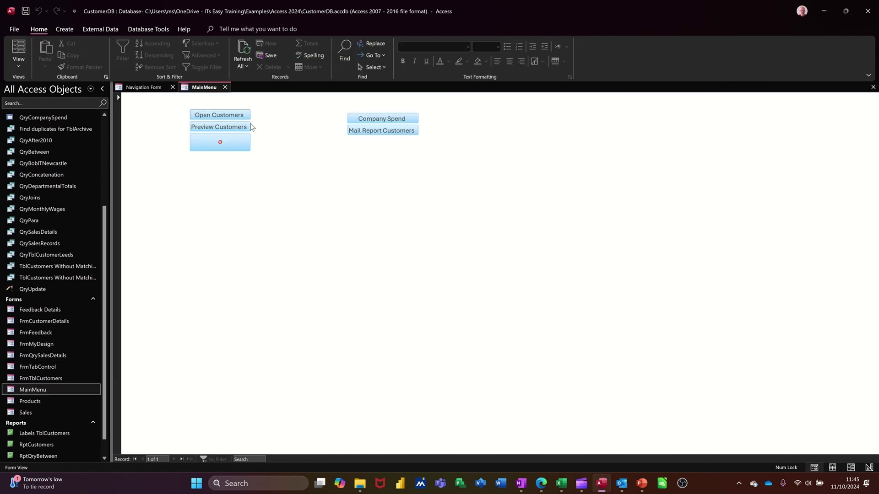
left_click(225, 88)
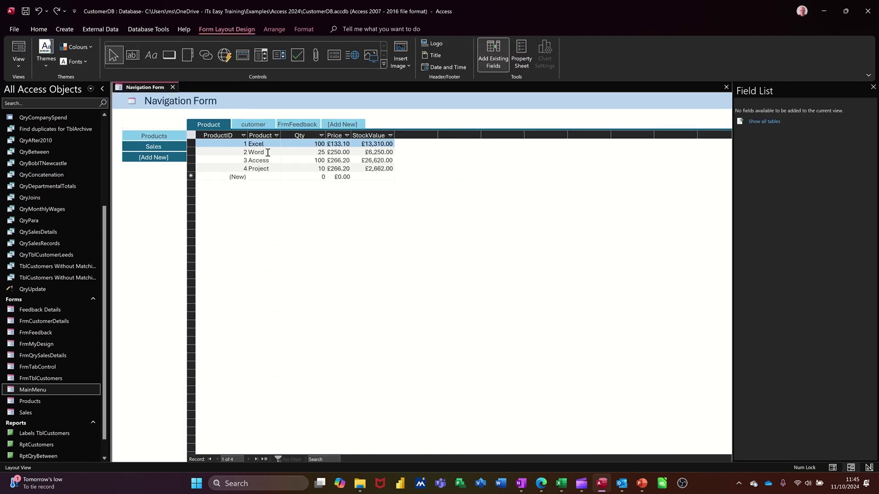